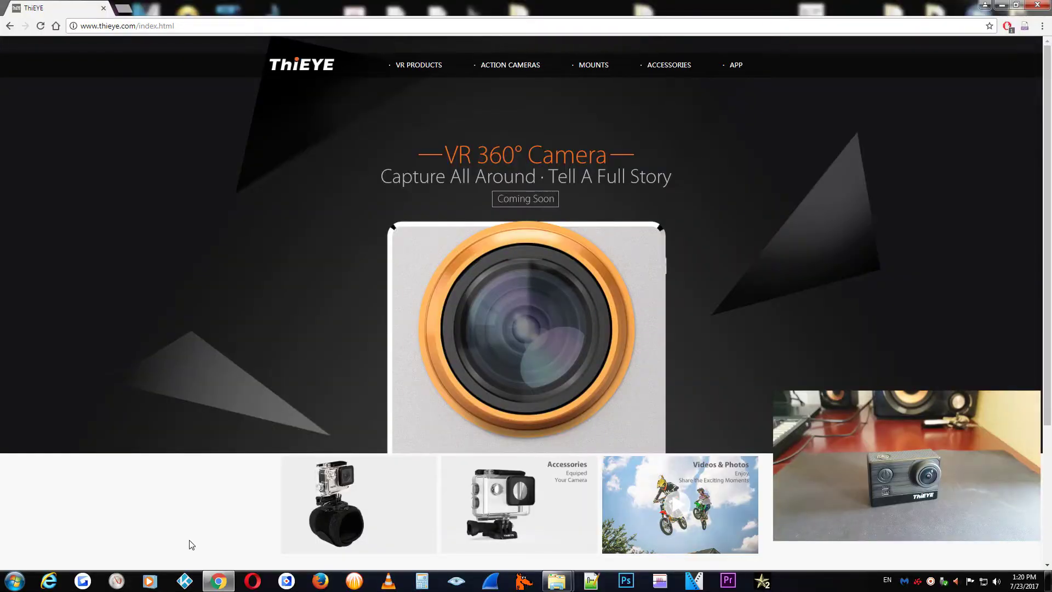
# Download the Wifi Action Camera T5&T5e firmware archive from ThiEYE's support Download Center.
pyautogui.moveTo(871, 47)
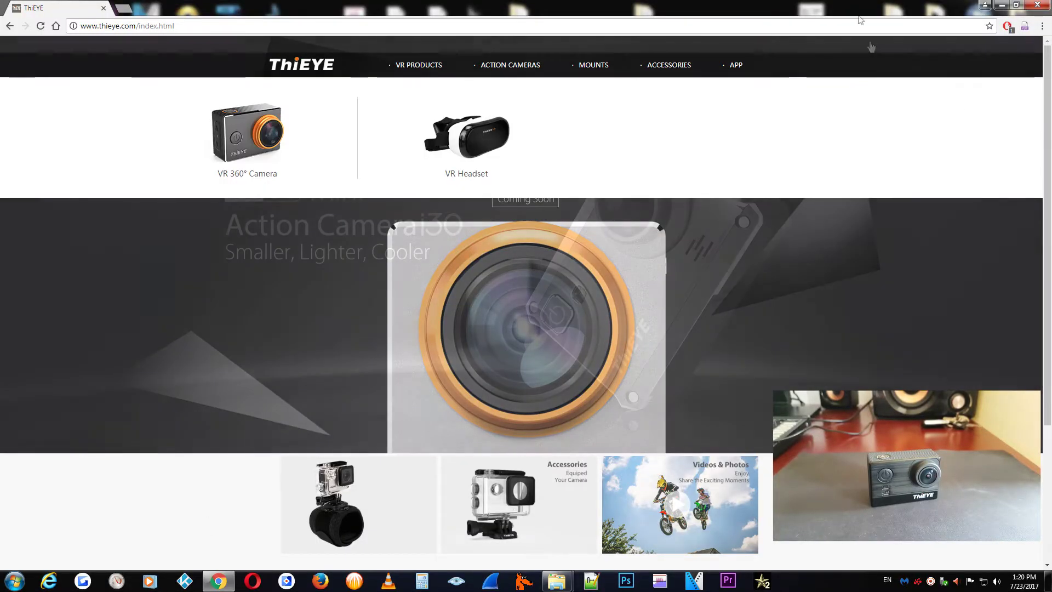
pyautogui.scroll(-4, 1023, 261)
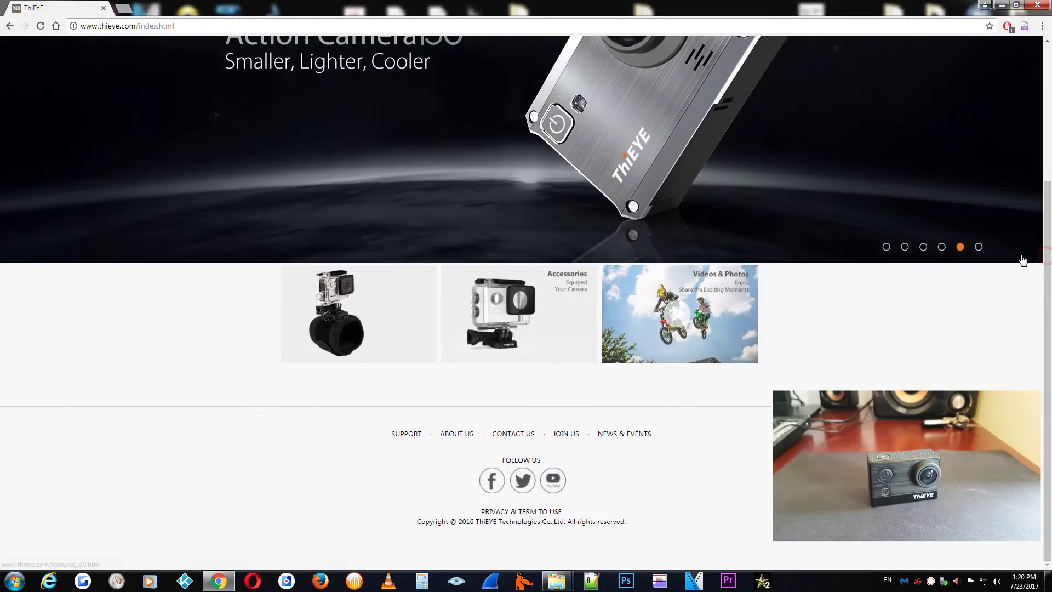
pyautogui.click(406, 436)
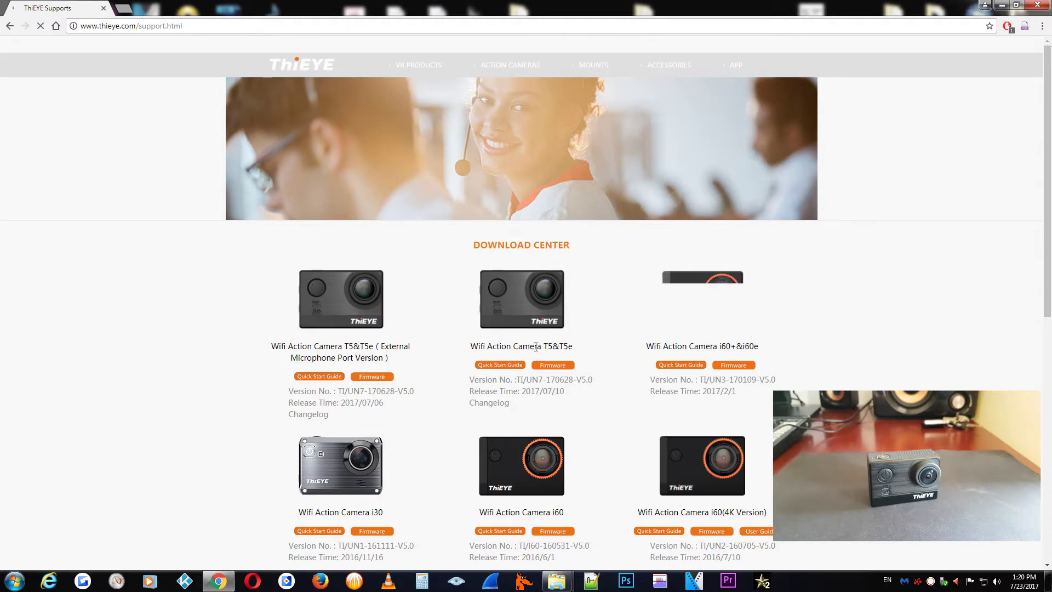
pyautogui.click(556, 367)
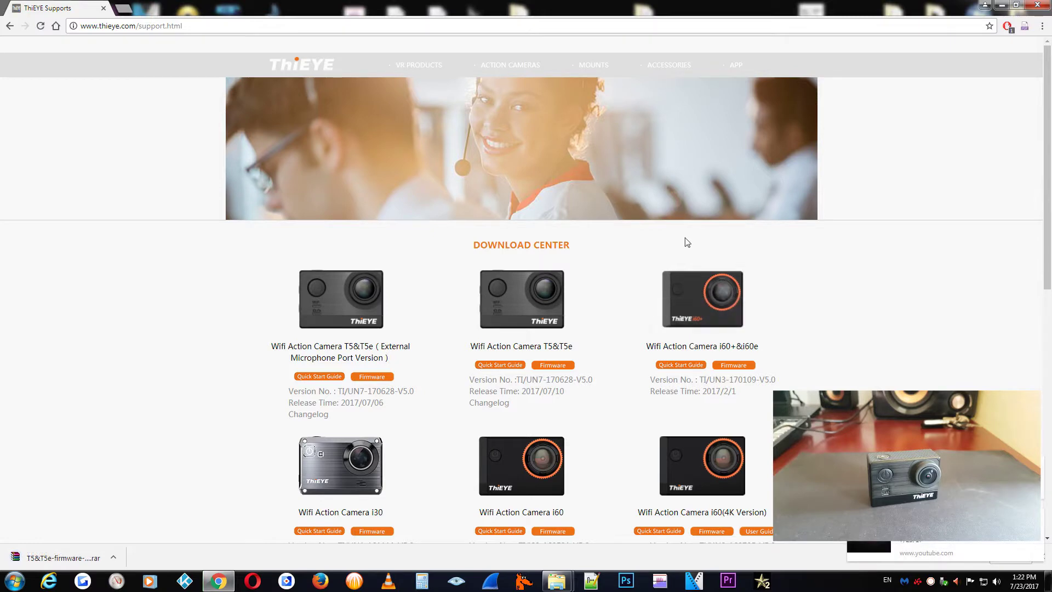
# Extract T5&T5e-firmware-upgrade.rar into its own folder and select the new firmware folder.
pyautogui.click(114, 557)
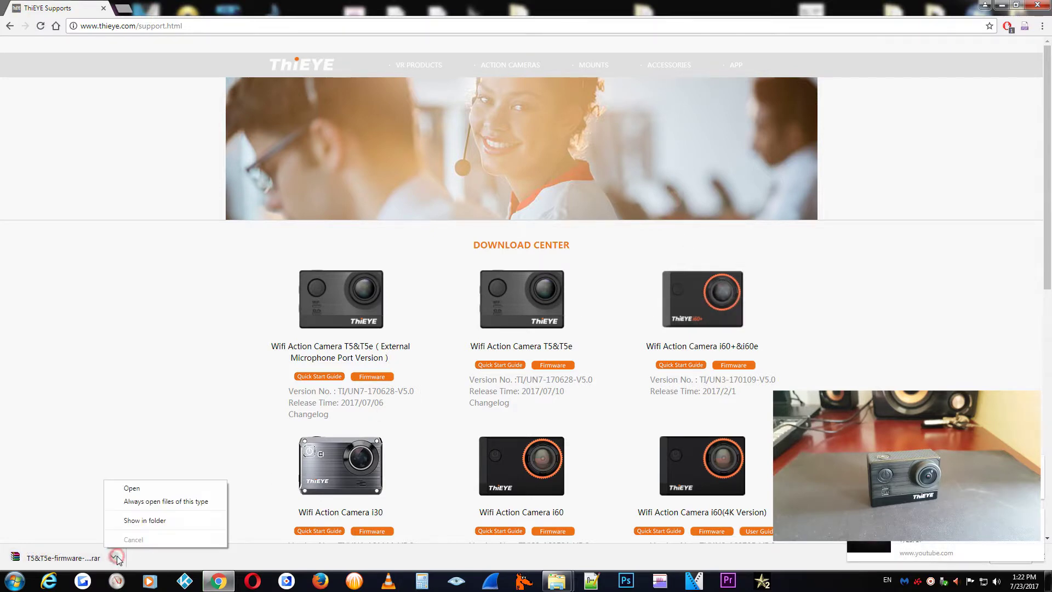
pyautogui.click(158, 522)
pyautogui.moveTo(689, 77); pyautogui.dragTo(618, 77)
pyautogui.rightClick(609, 139)
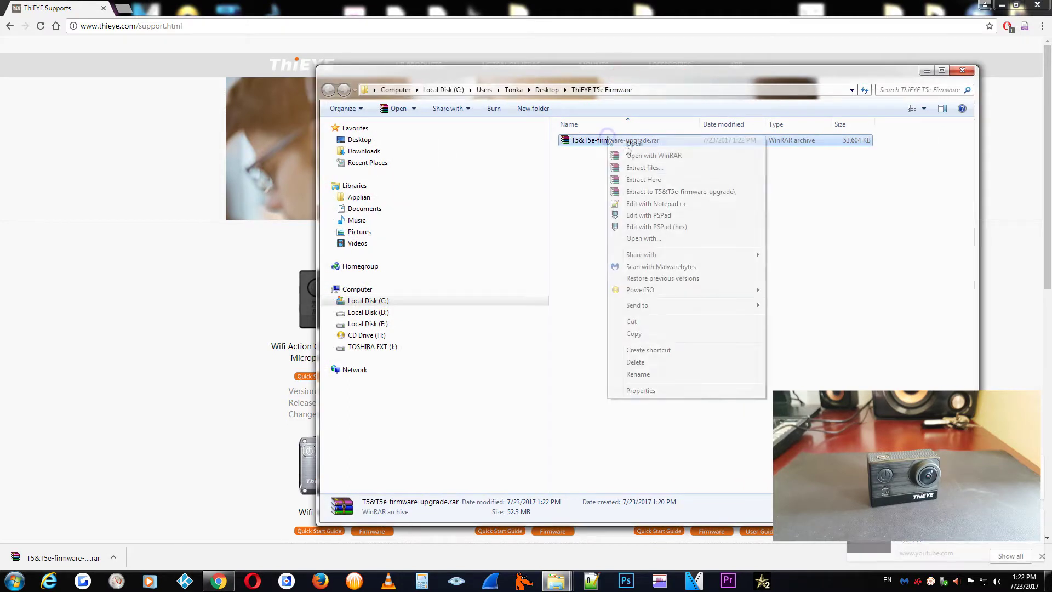
pyautogui.click(625, 179)
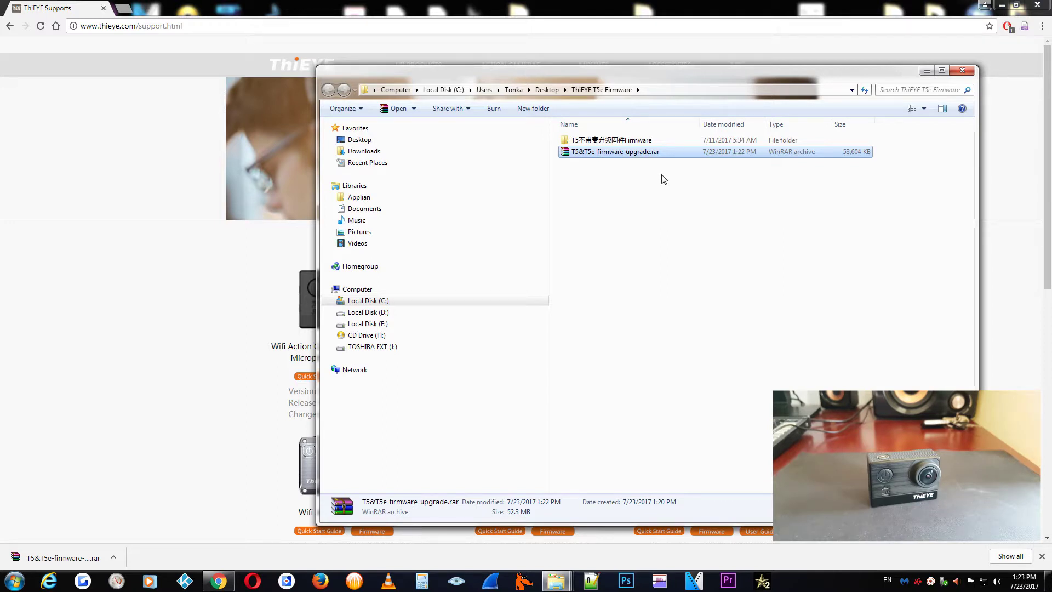
pyautogui.click(625, 141)
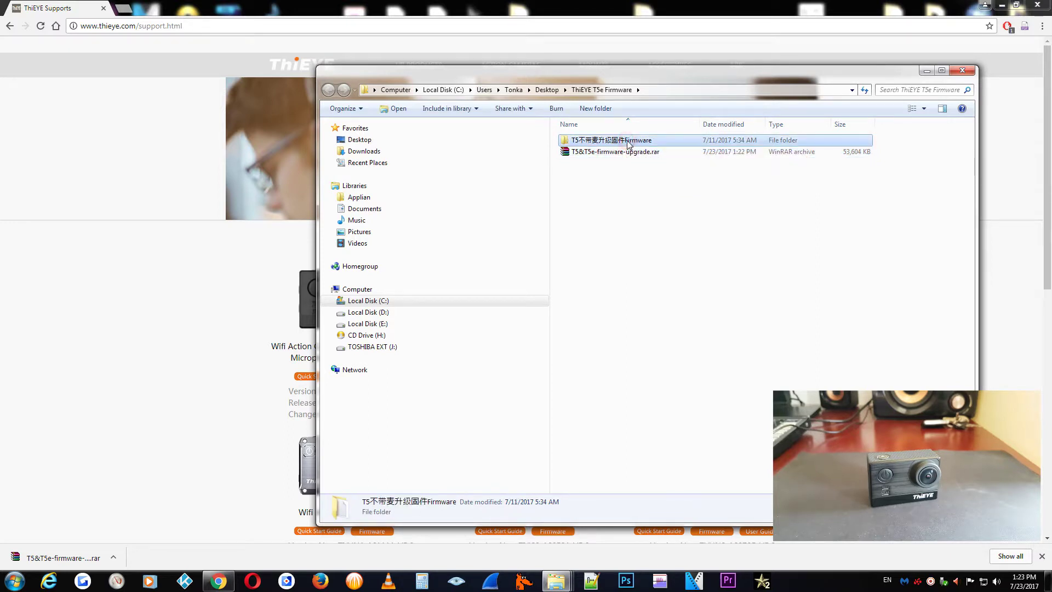
# Rename the extracted firmware folder to 'T5 Firmware'.
pyautogui.click(625, 140)
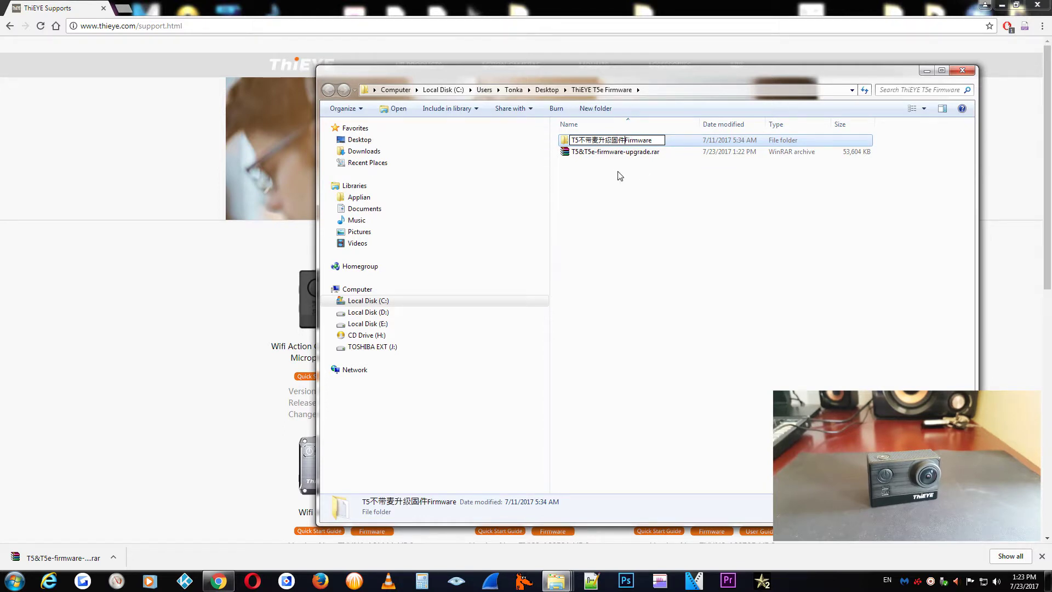
pyautogui.press('BackSpace')
pyautogui.press('BackSpace')
pyautogui.press('BackSpace')
pyautogui.press('BackSpace')
pyautogui.press('BackSpace')
pyautogui.press('BackSpace')
pyautogui.press('BackSpace')
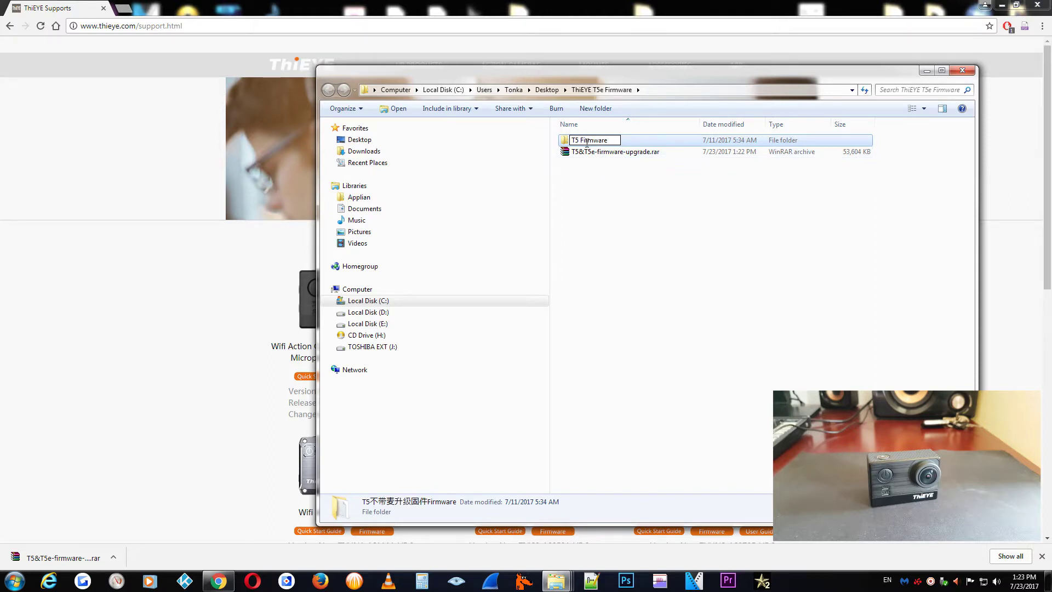
pyautogui.press('Return')
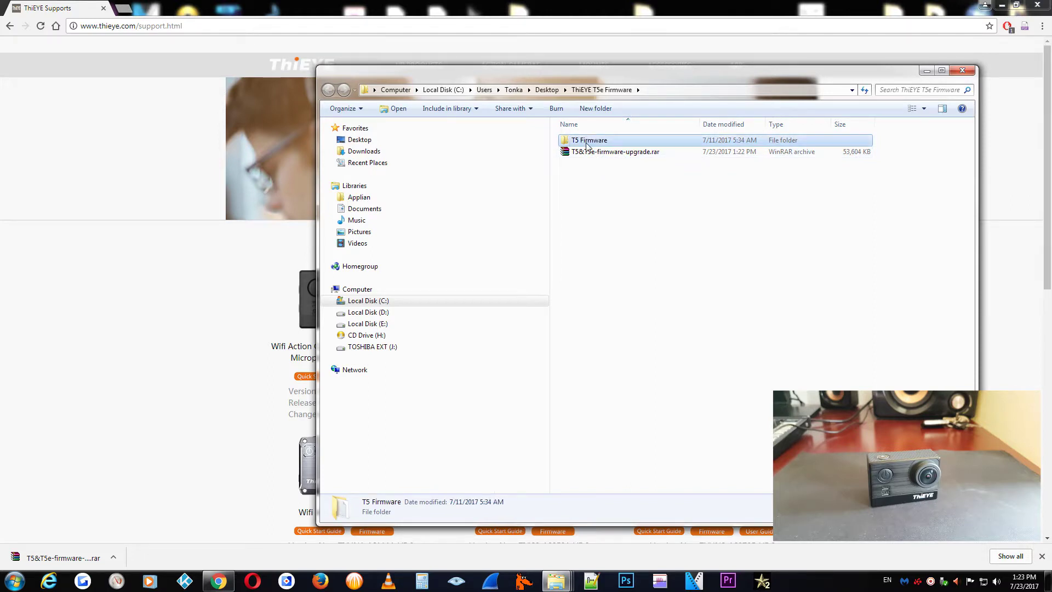
# Go into T5 Firmware > Upgrade on desktop computer and select DirectUSB-2.2.28.0-Setup.exe.
pyautogui.doubleClick(586, 140)
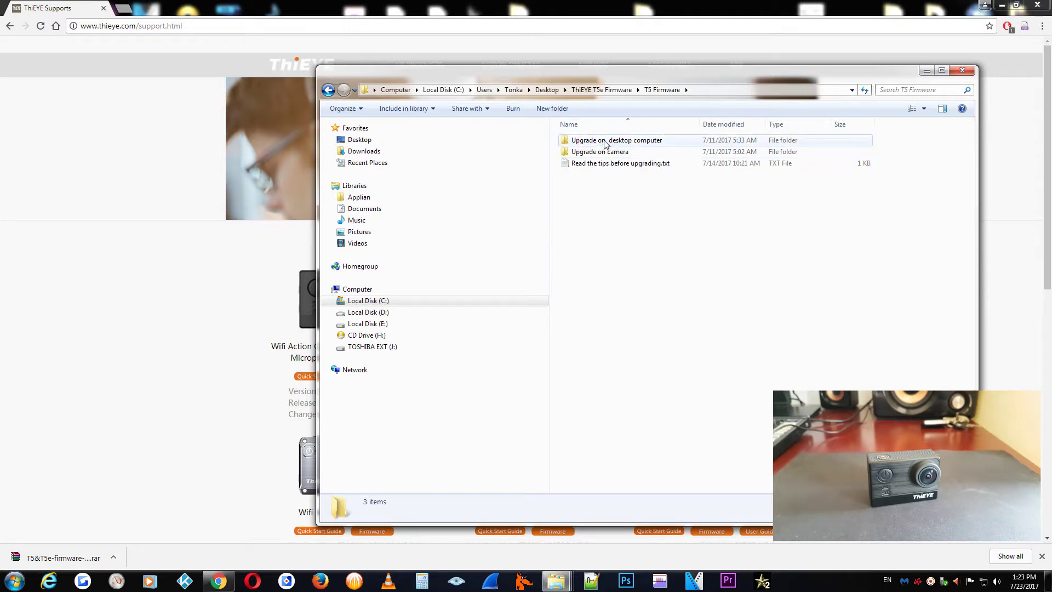
pyautogui.doubleClick(611, 141)
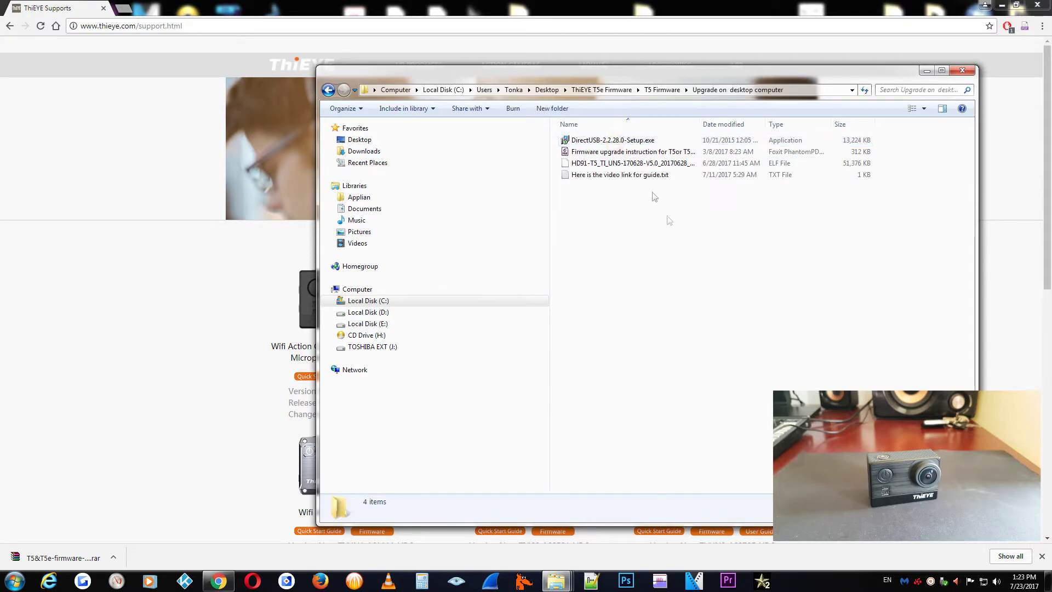
pyautogui.click(614, 140)
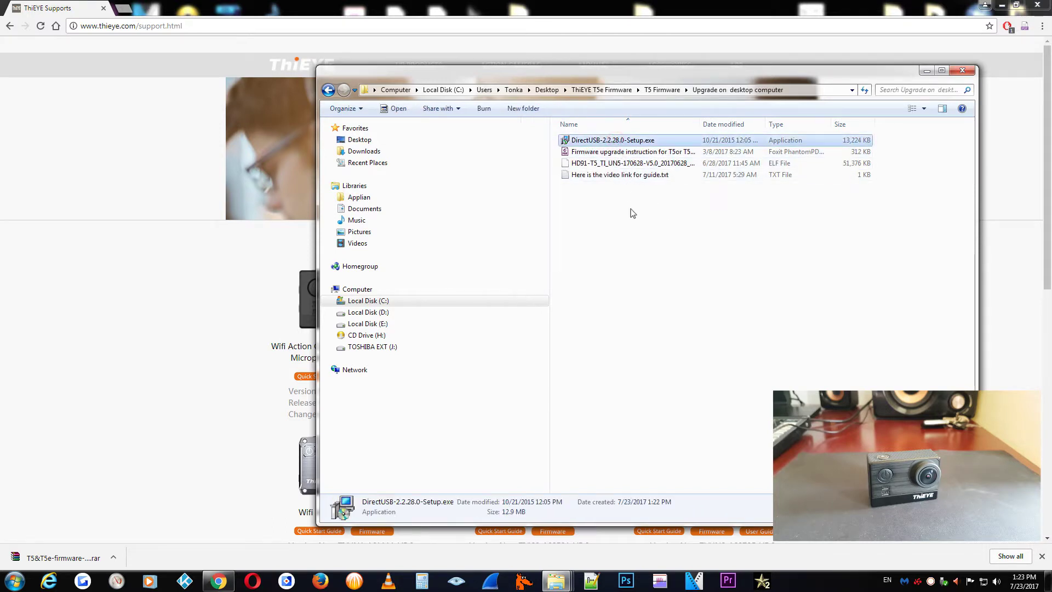
# Run DirectUSB-2.2.28.0-Setup.exe and install with the default destination and Start Menu folder.
pyautogui.doubleClick(612, 140)
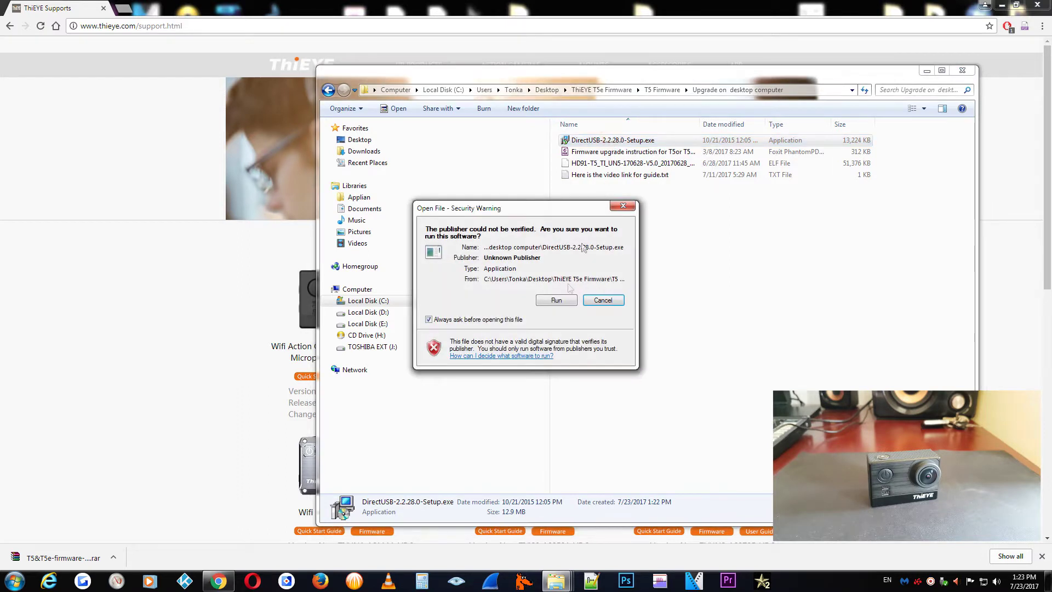
pyautogui.click(561, 302)
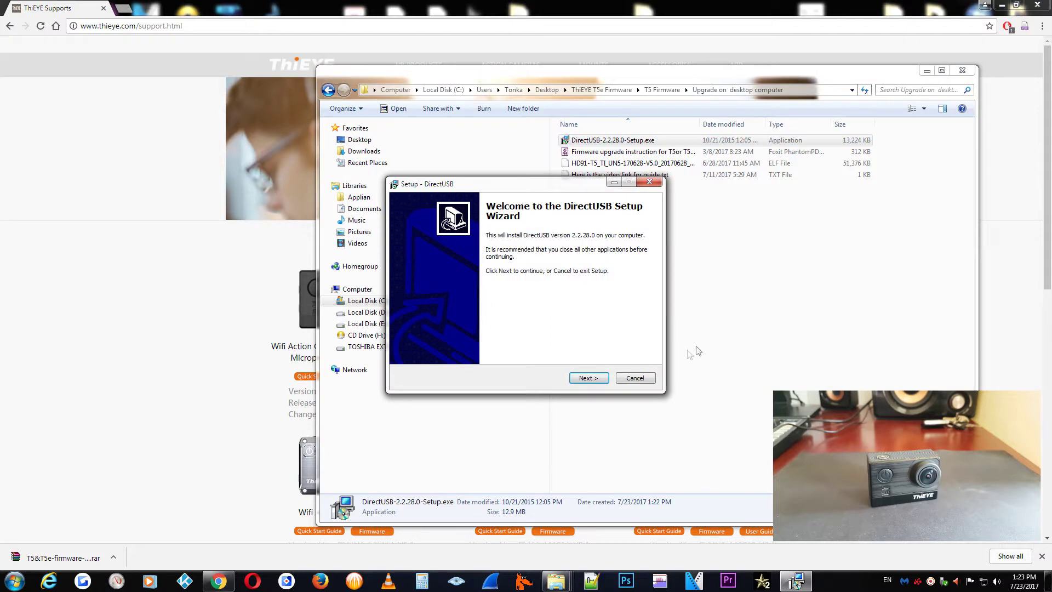
pyautogui.click(588, 378)
pyautogui.click(590, 379)
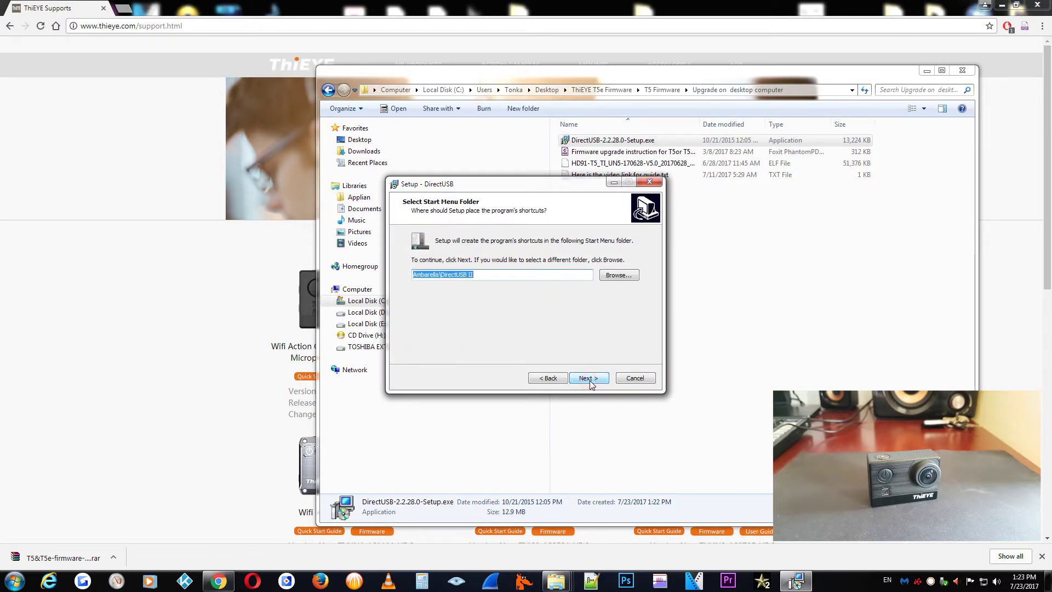
pyautogui.click(590, 380)
pyautogui.click(590, 381)
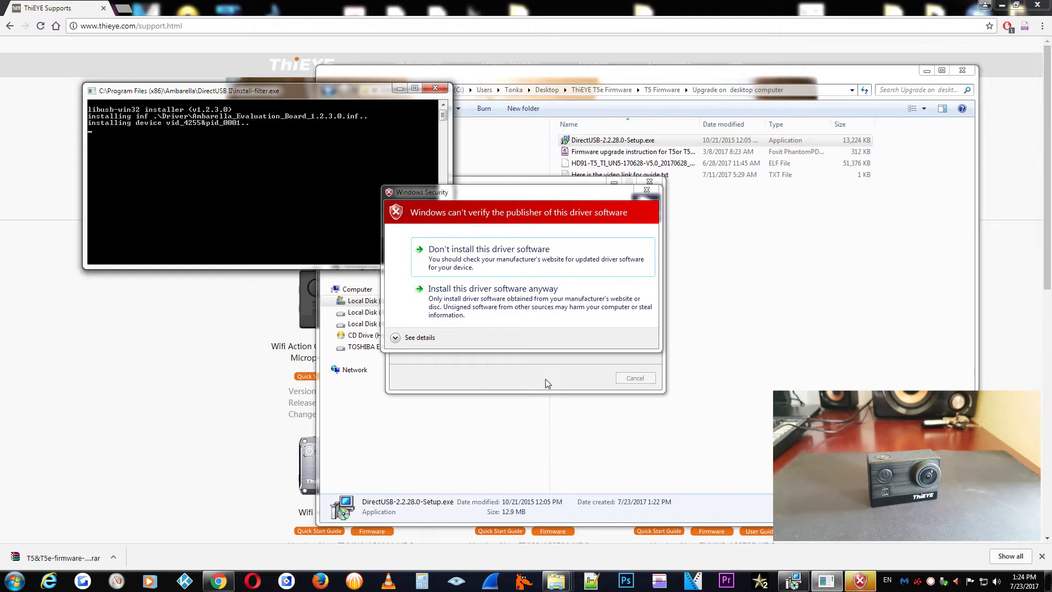
# Approve installing the unverified Ambarella USB driver software anyway.
pyautogui.click(471, 310)
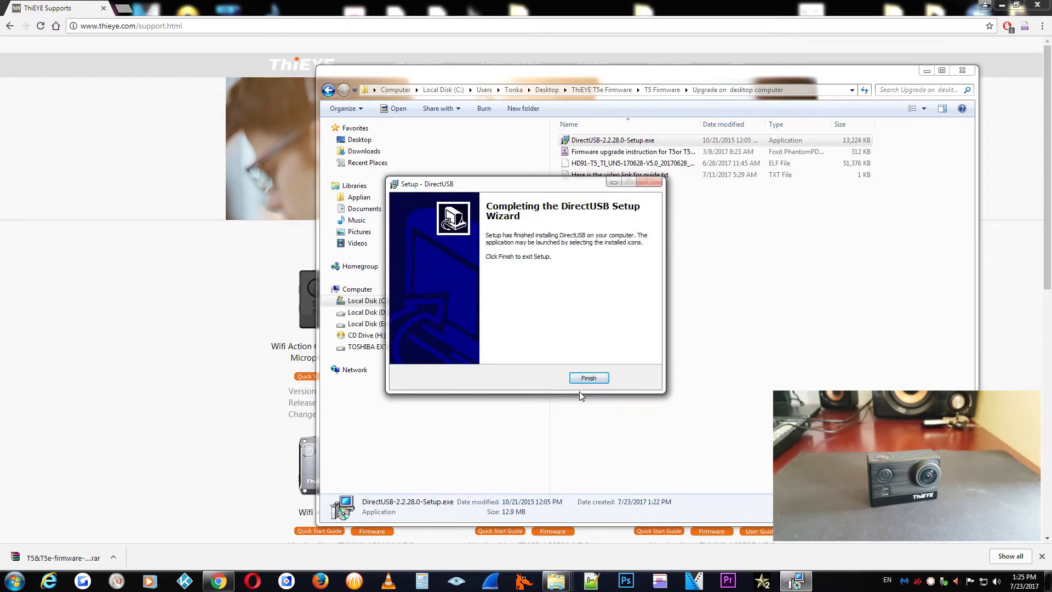
# Close the finished wizard and browse to C:\Program Files (x86)\Ambarella\DirectUSB II, selecting DirectUSB.exe.
pyautogui.click(588, 377)
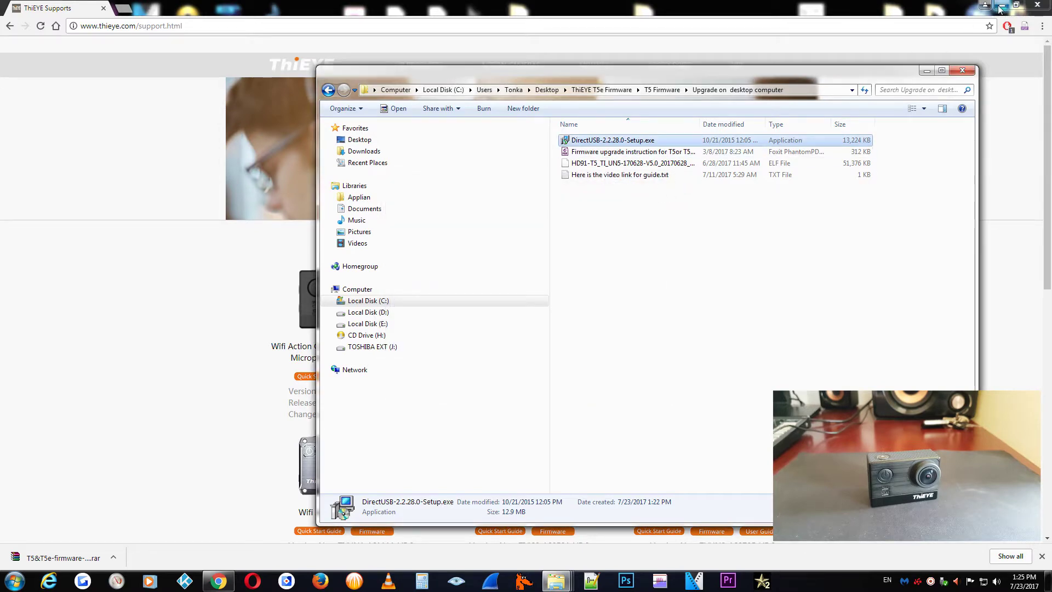
pyautogui.click(941, 72)
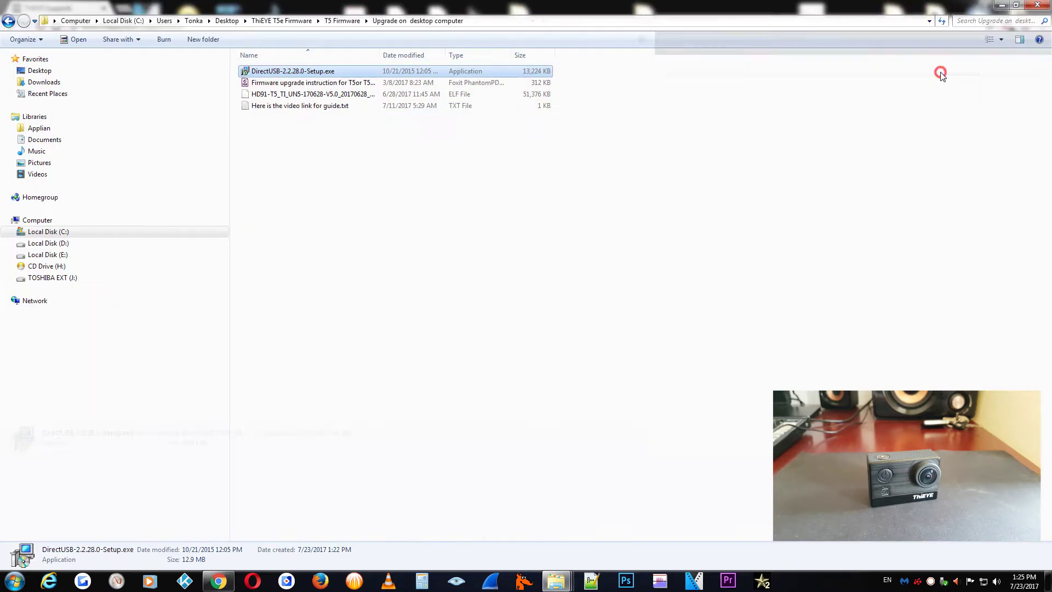
pyautogui.click(59, 234)
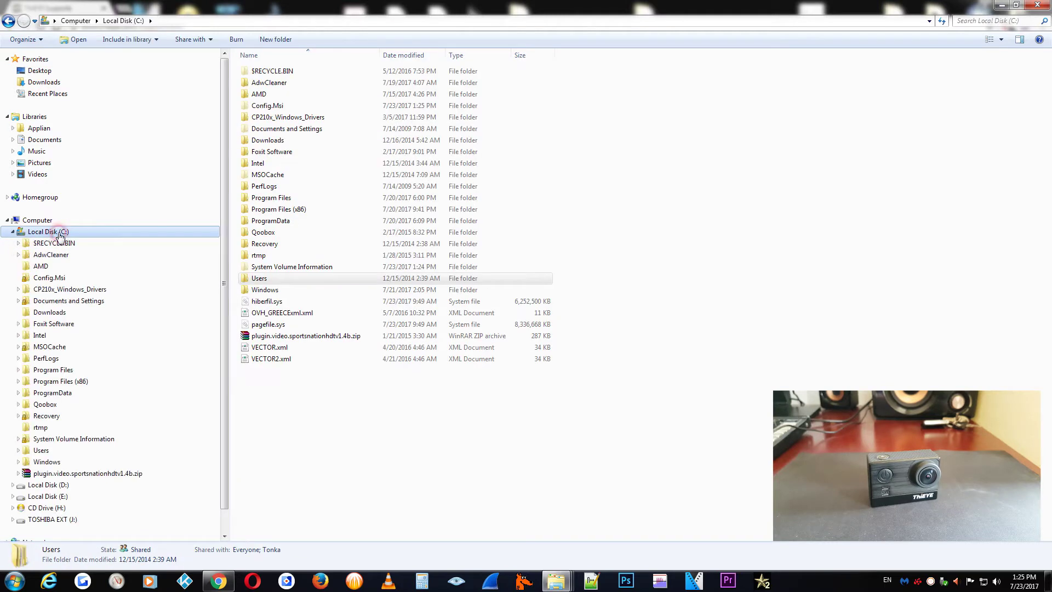
pyautogui.doubleClick(292, 212)
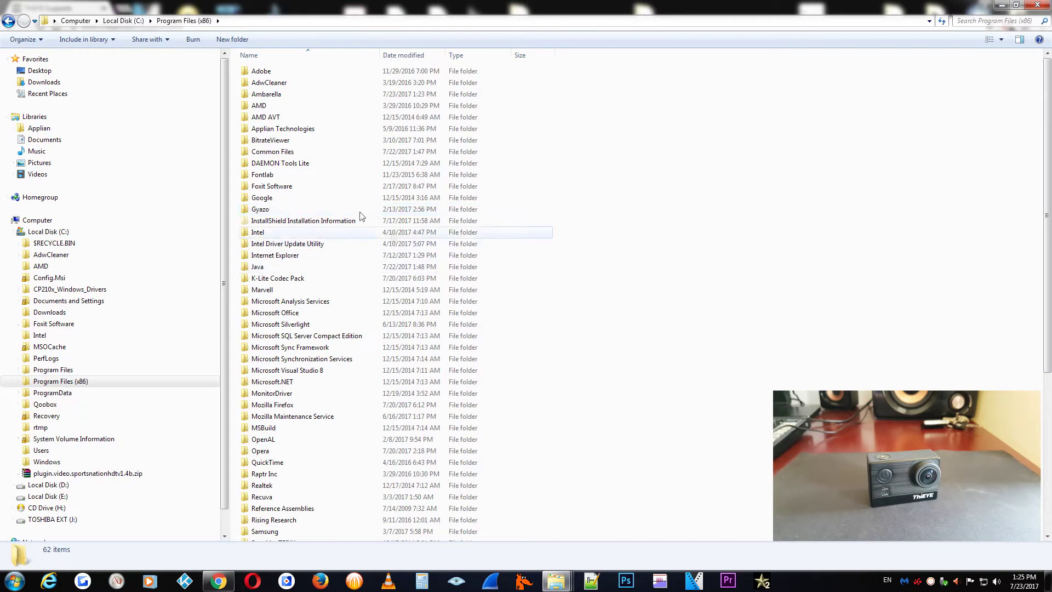
pyautogui.doubleClick(273, 98)
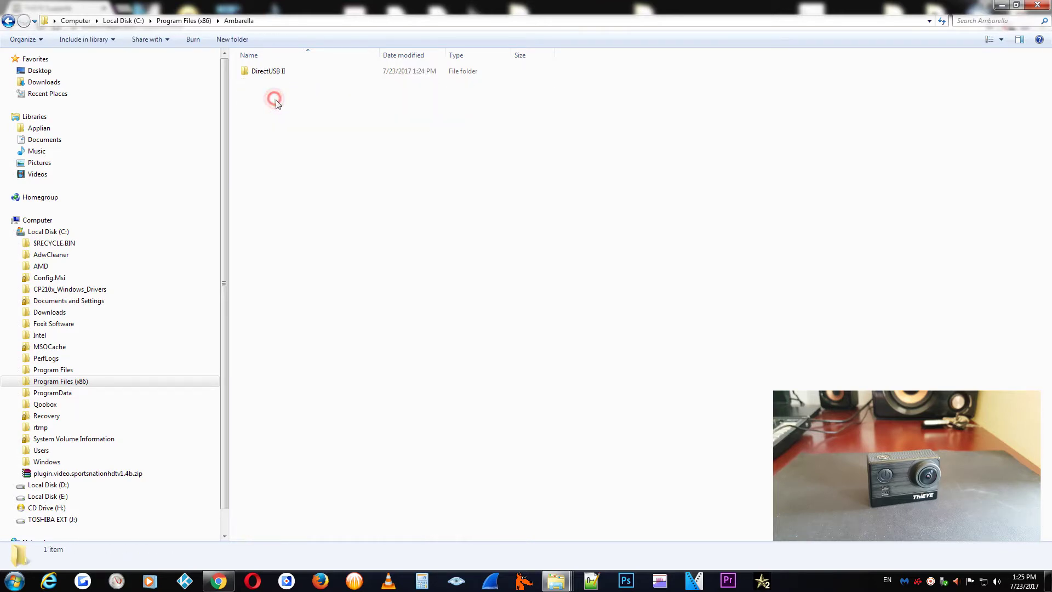
pyautogui.doubleClick(277, 72)
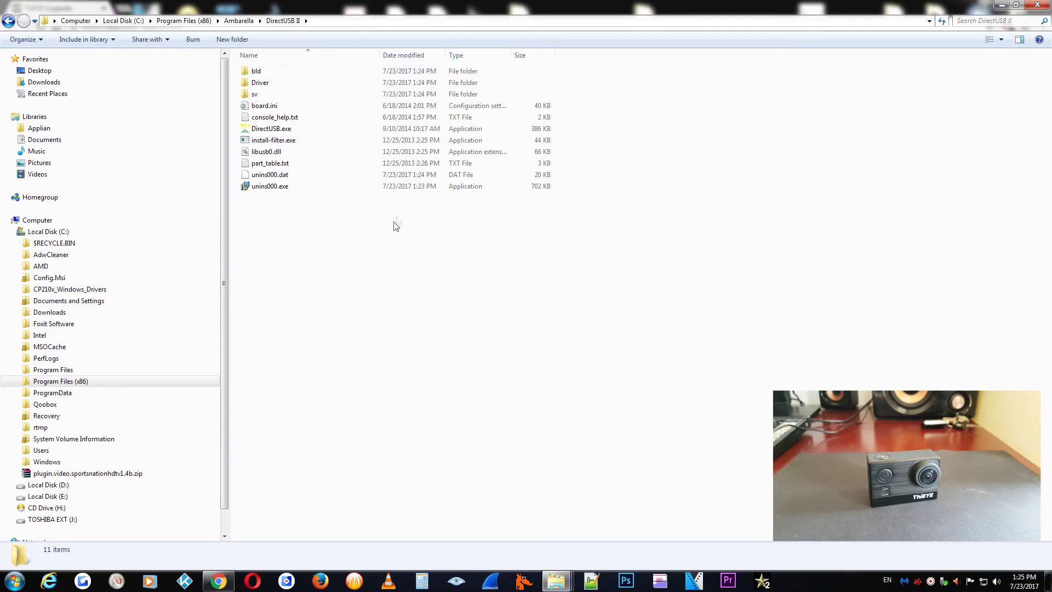
pyautogui.click(273, 130)
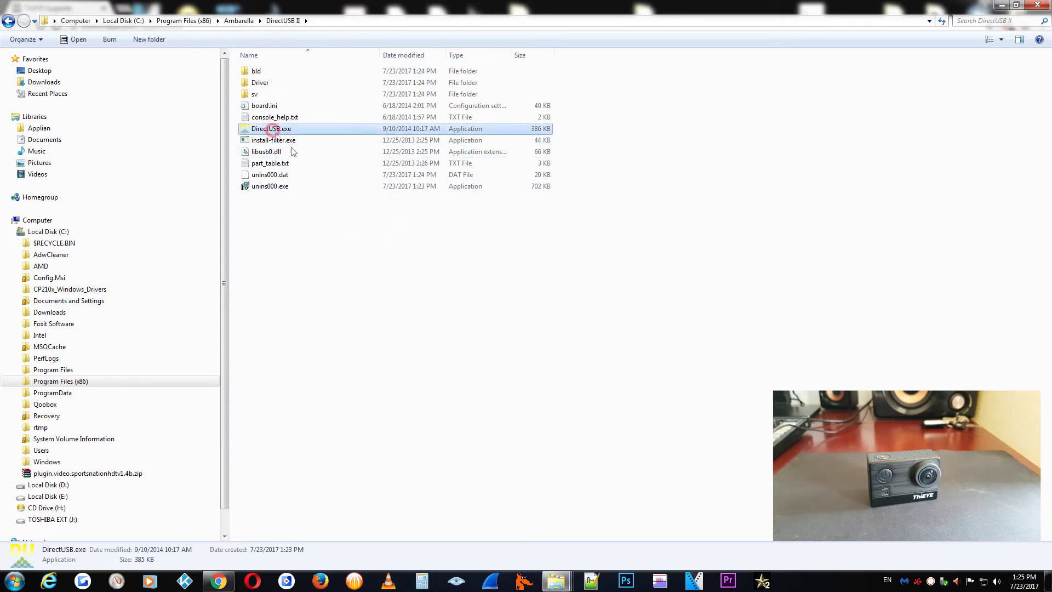
# Deselect DirectUSB.exe and plug in the camera until the Ambarella Evaluation Board driver installs.
pyautogui.click(285, 224)
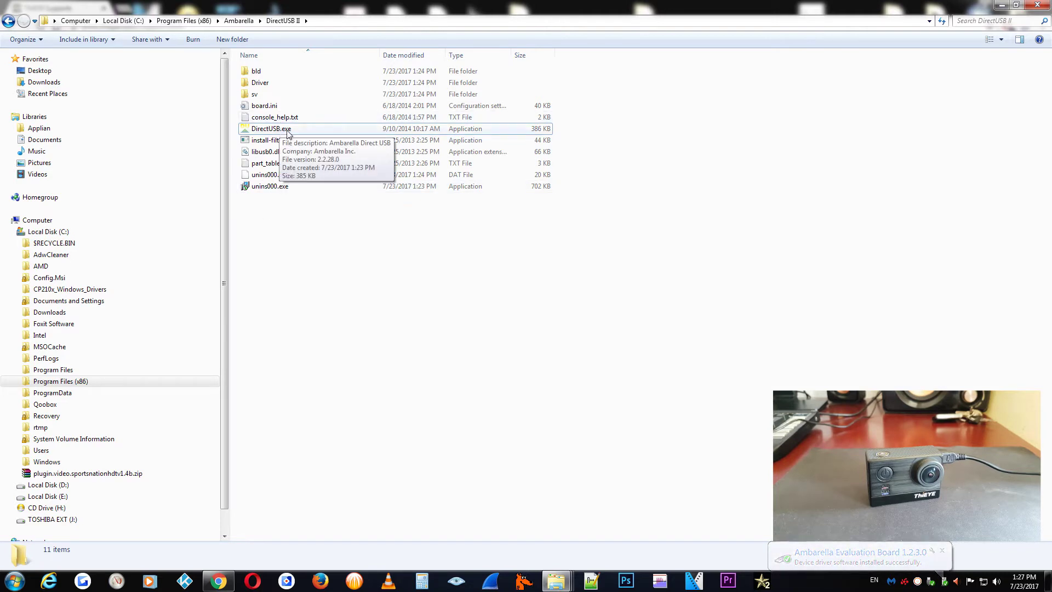
# Launch DirectUSB.exe and set the Download board to a12evk with Firmware Programming selected.
pyautogui.doubleClick(288, 131)
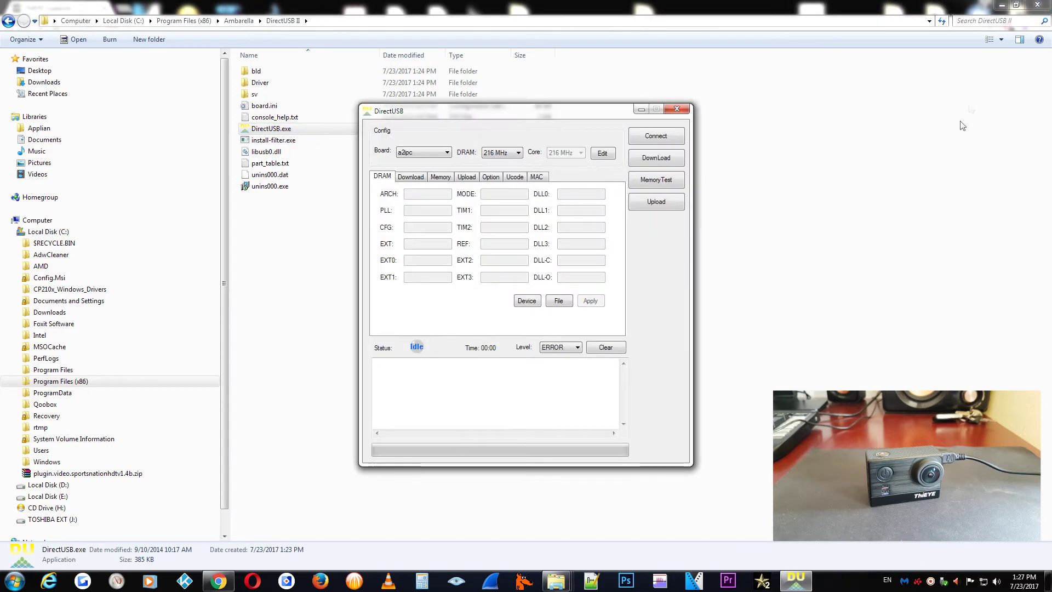
pyautogui.click(1003, 6)
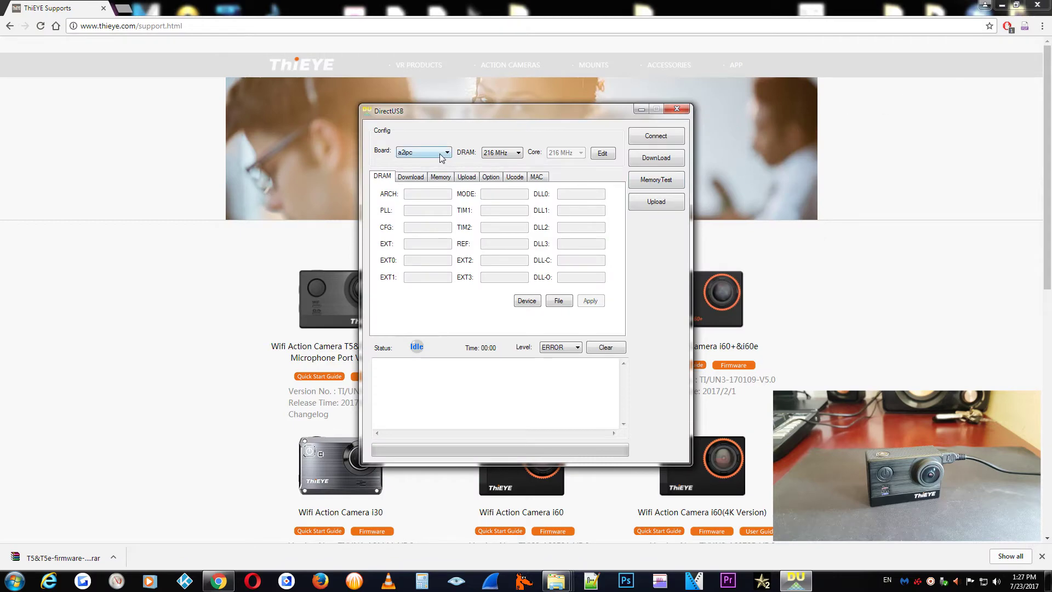
pyautogui.click(417, 178)
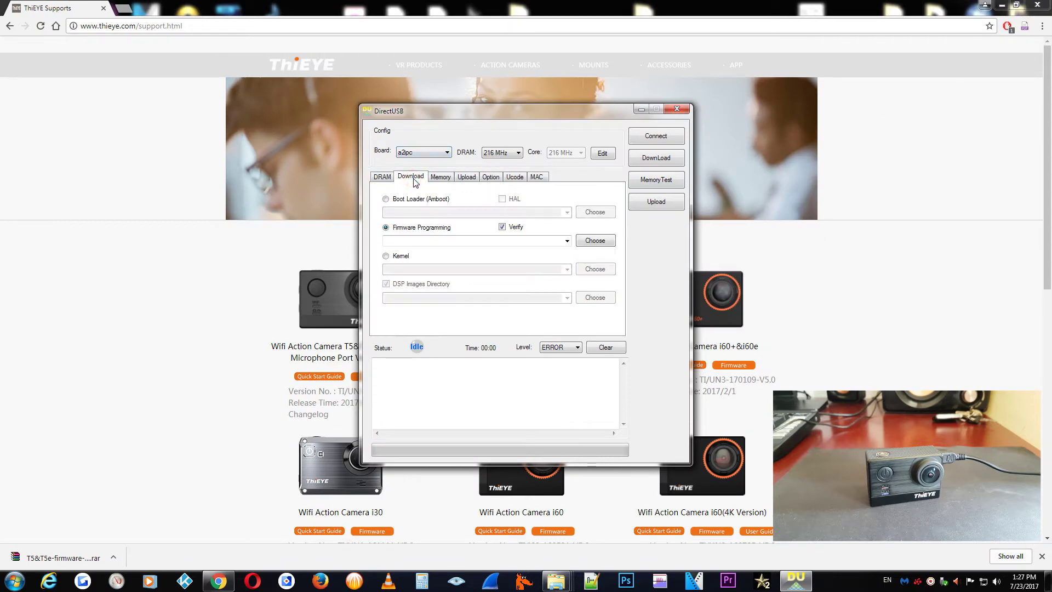
pyautogui.moveTo(452, 111); pyautogui.dragTo(493, 117)
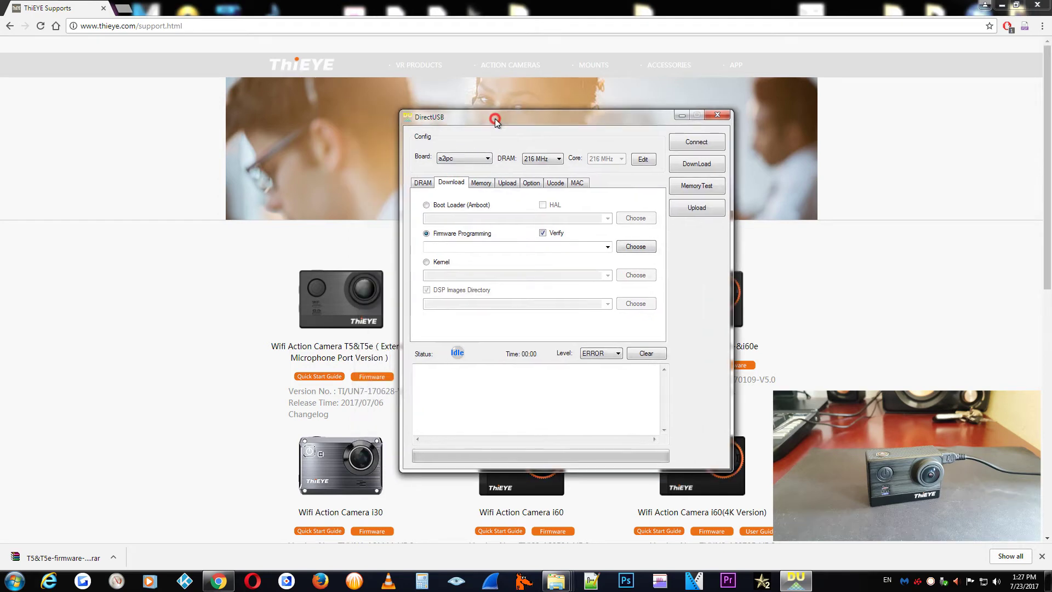
pyautogui.click(487, 160)
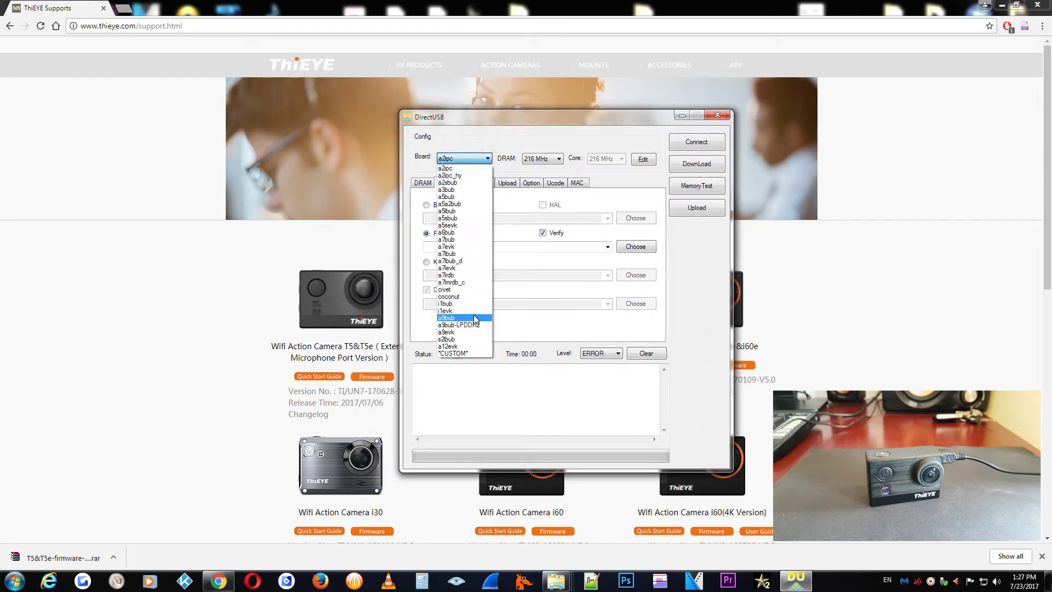
pyautogui.click(462, 346)
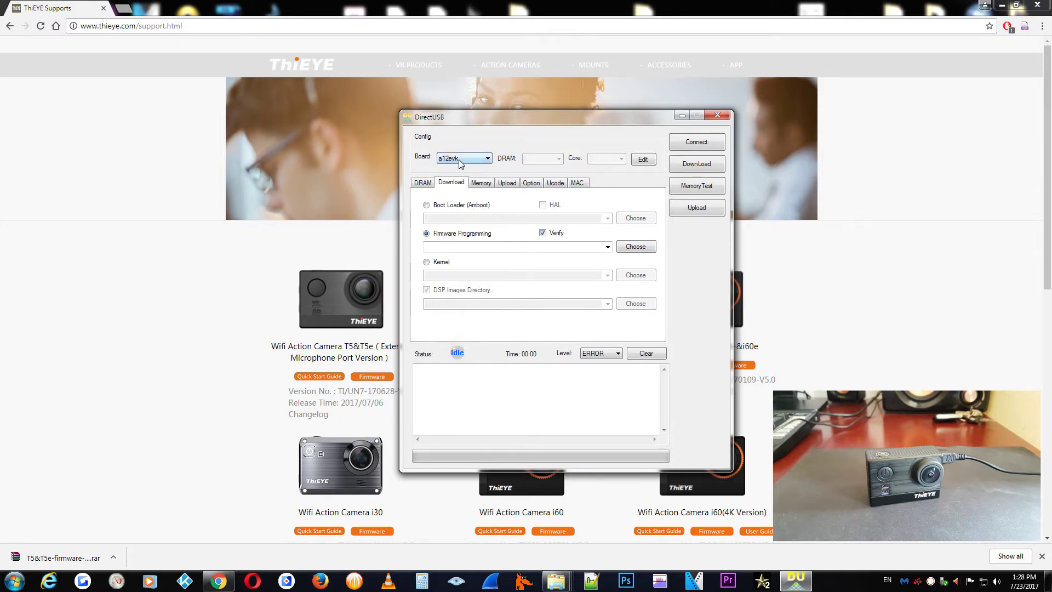
pyautogui.click(437, 239)
# Choose HD91-T5_TI_UN5-170628-V5.0_20170628_1745.elf from Upgrade on desktop computer as the programming firmware.
pyautogui.click(637, 248)
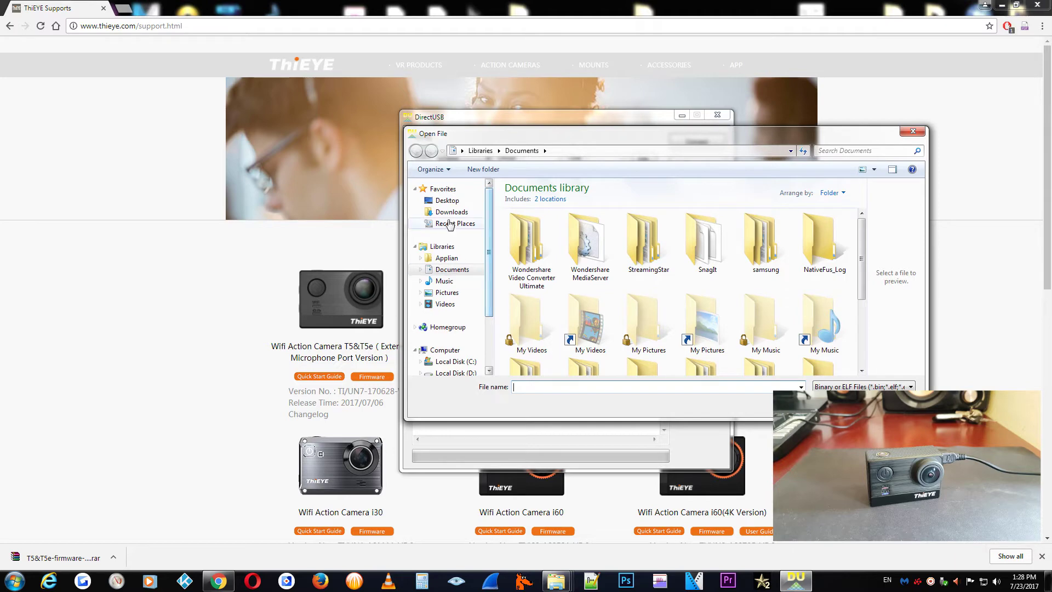
pyautogui.click(448, 203)
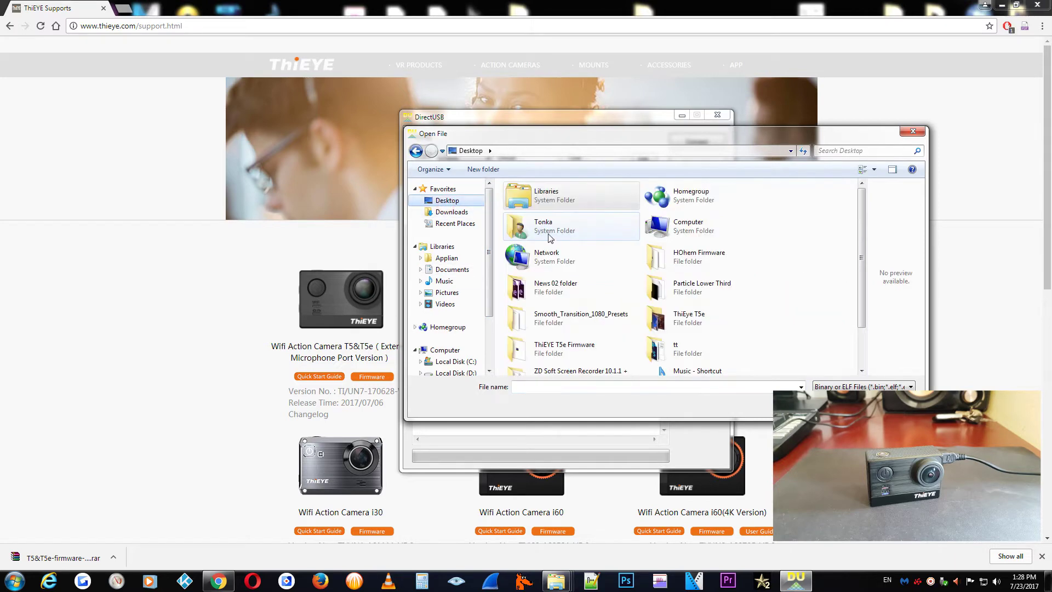
pyautogui.moveTo(861, 258); pyautogui.dragTo(868, 294)
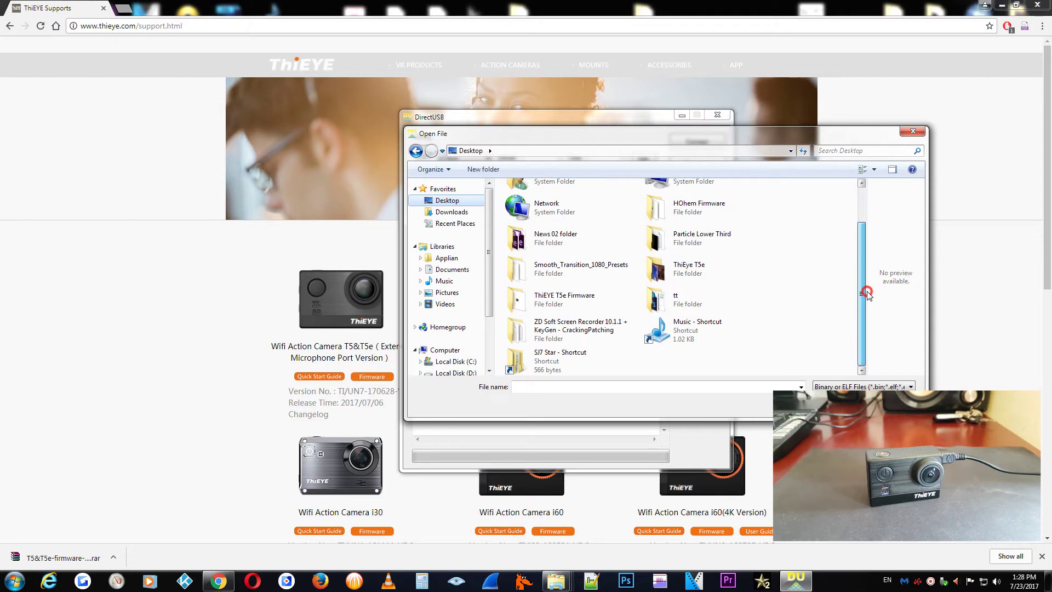
pyautogui.doubleClick(565, 295)
pyautogui.doubleClick(545, 202)
pyautogui.click(567, 202)
pyautogui.doubleClick(567, 202)
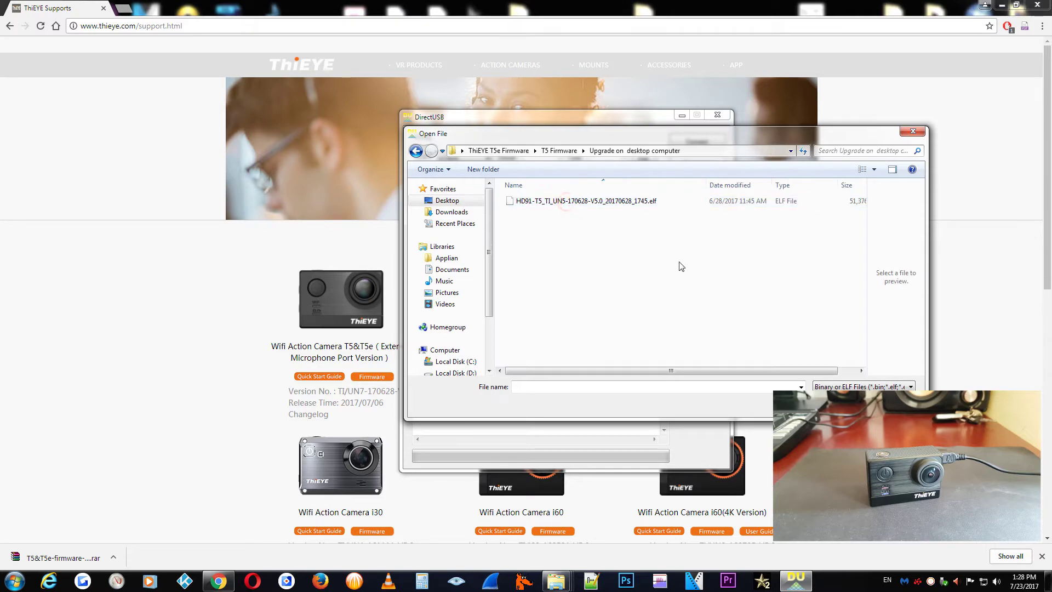
pyautogui.click(600, 203)
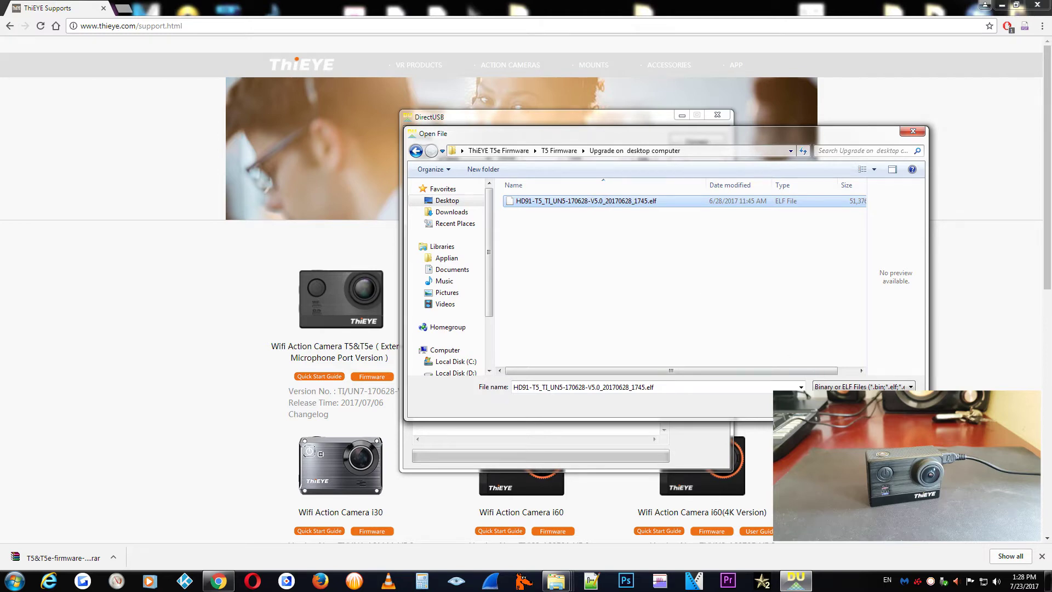
pyautogui.press('Return')
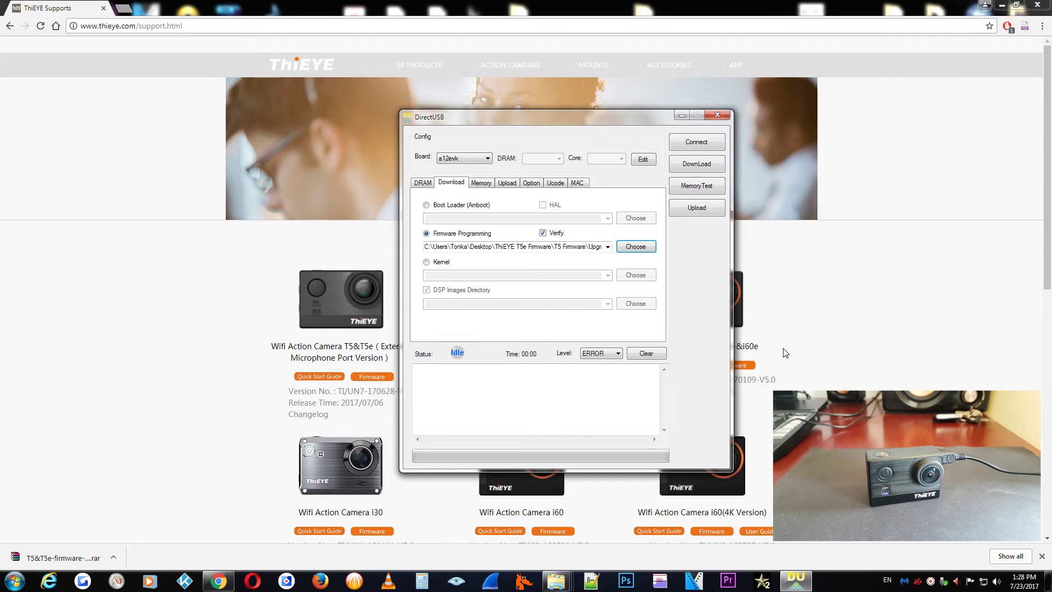
# Connect to the camera so the log shows 'Found 1 AMBA device!' and 'Init DRAM ok.'.
pyautogui.click(691, 143)
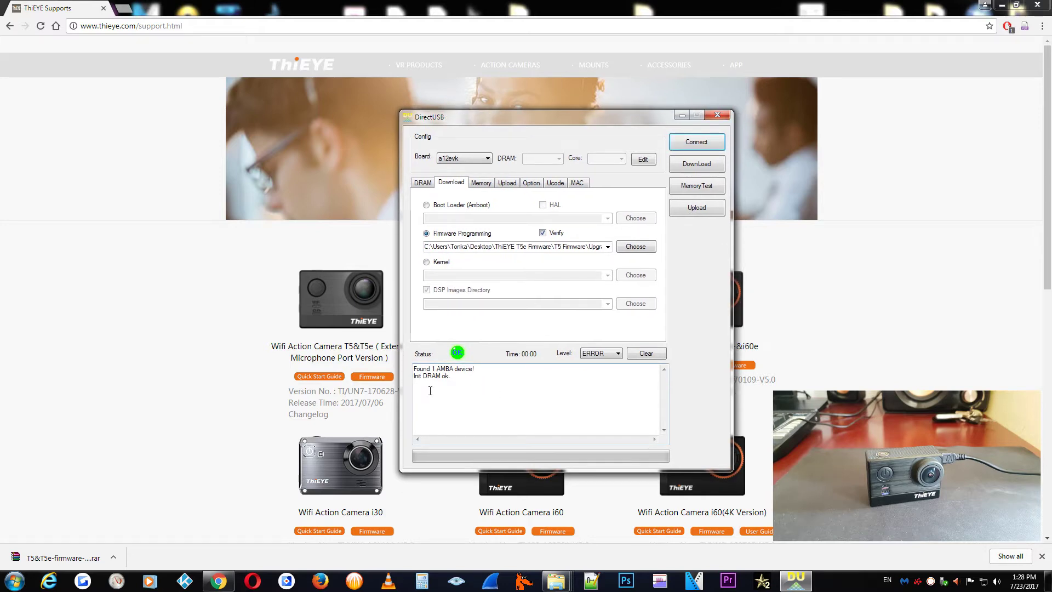
# Start the DirectUSB download so the firmware flashes onto the connected ThiEYE T5e camera.
pyautogui.click(695, 166)
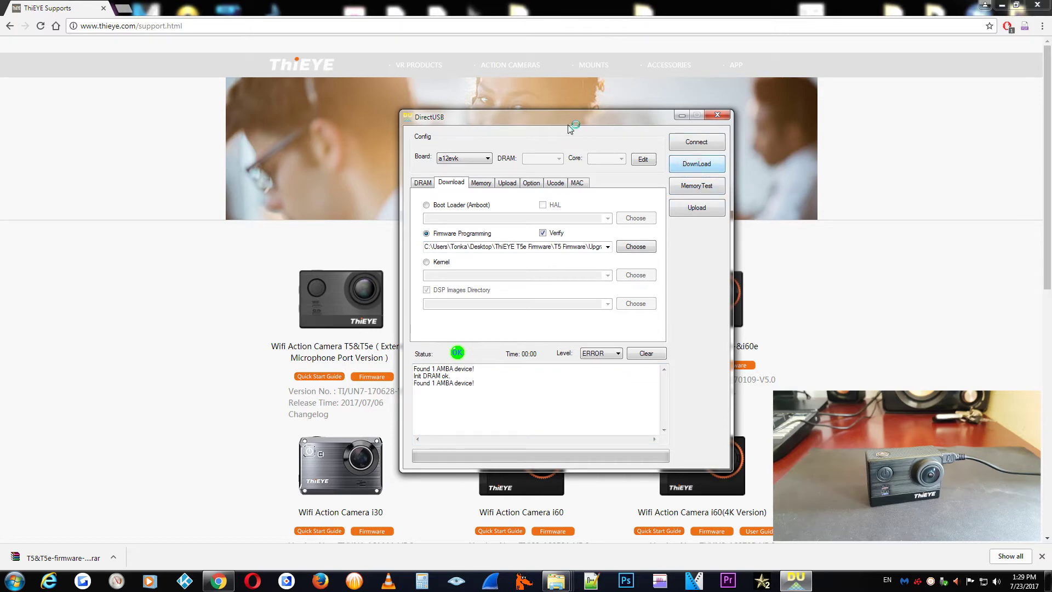